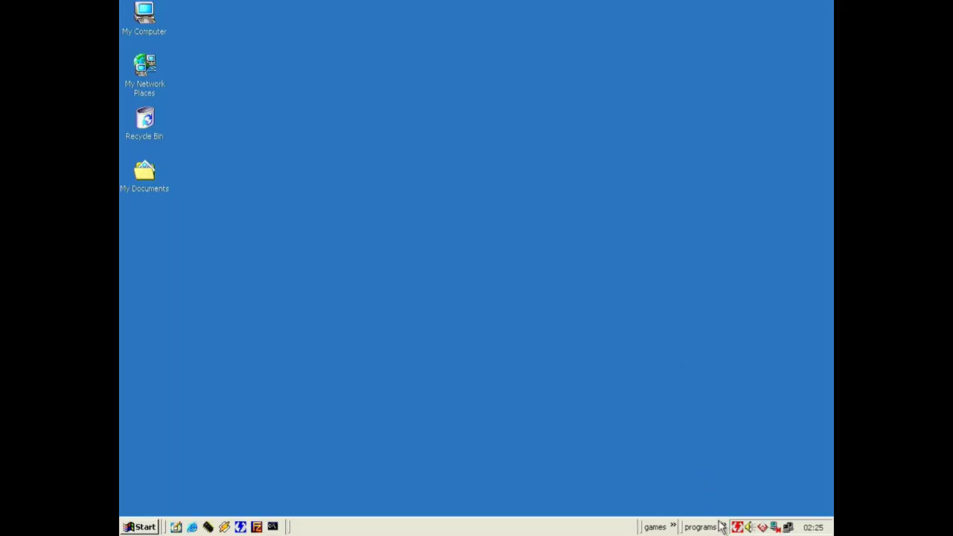
Launch WCPUID, examine the CPU details of Processor #1 and Processor #2, and close the utility.
left_click(722, 527)
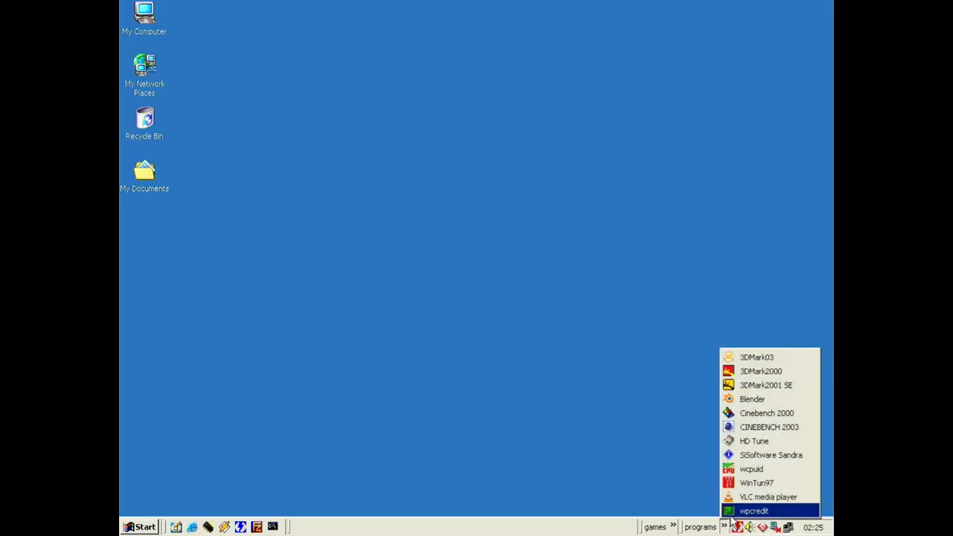
left_click(758, 470)
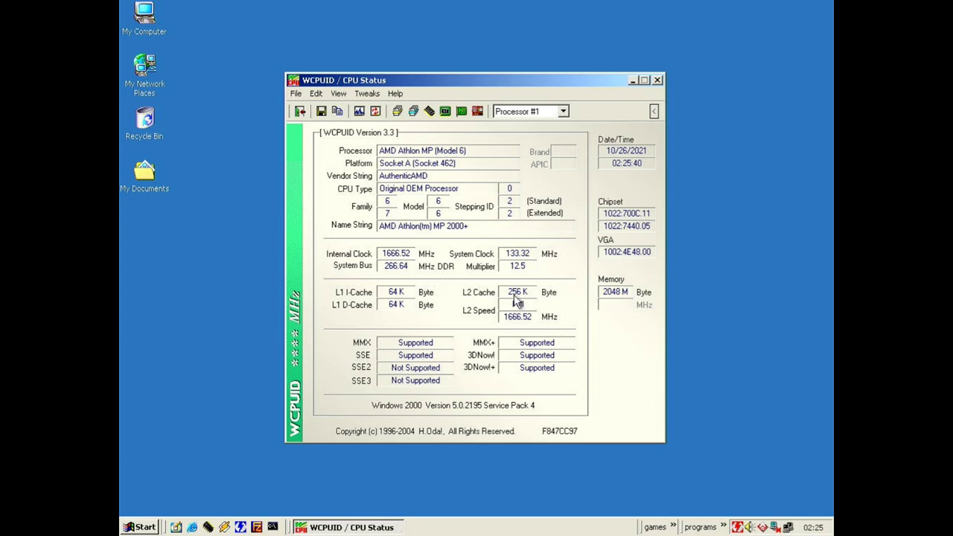
left_click(545, 116)
left_click(542, 134)
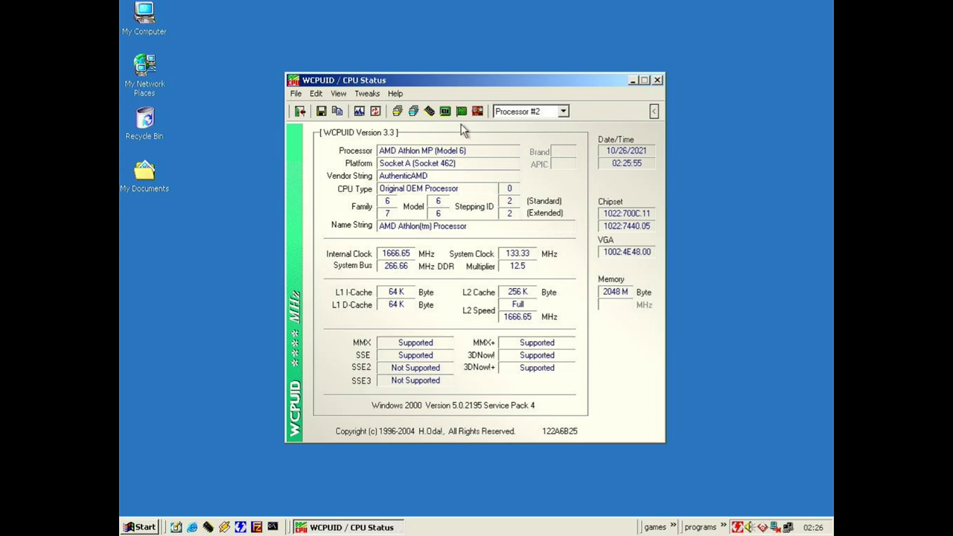
left_click(657, 79)
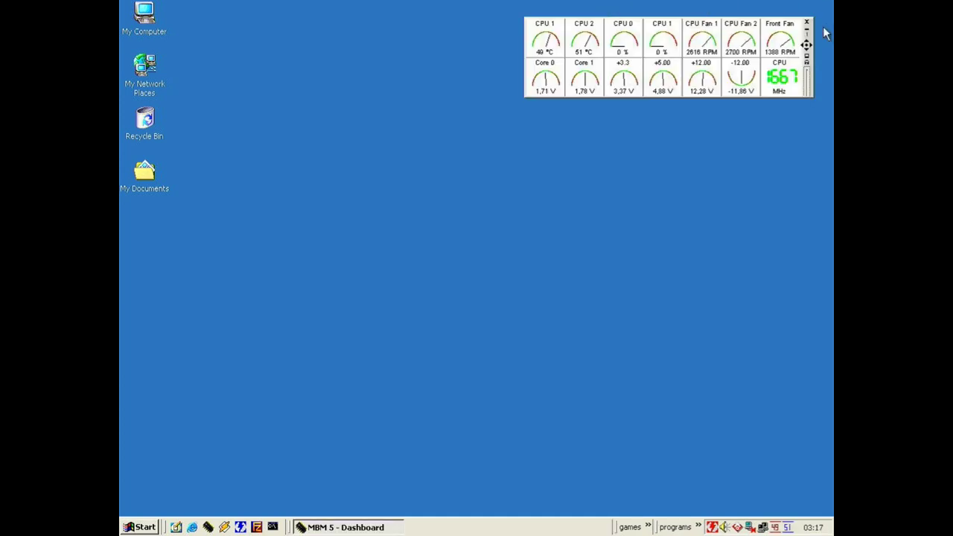
Move the MBM 5 dashboard toward the middle of the desktop.
left_click_drag(807, 44, 717, 265)
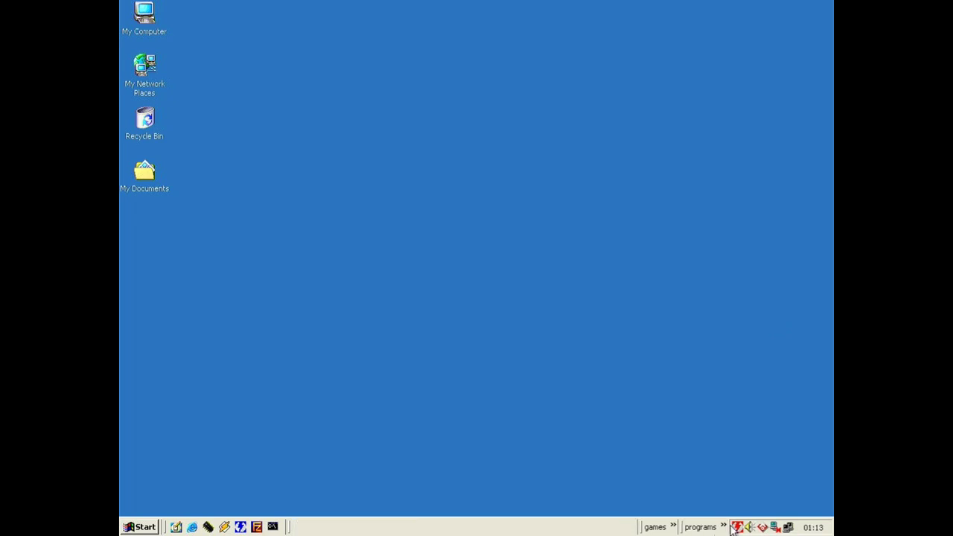
Launch Blender and open the recent scene untitled.blend from the blender-2.49-windows-py25 folder.
left_click(722, 528)
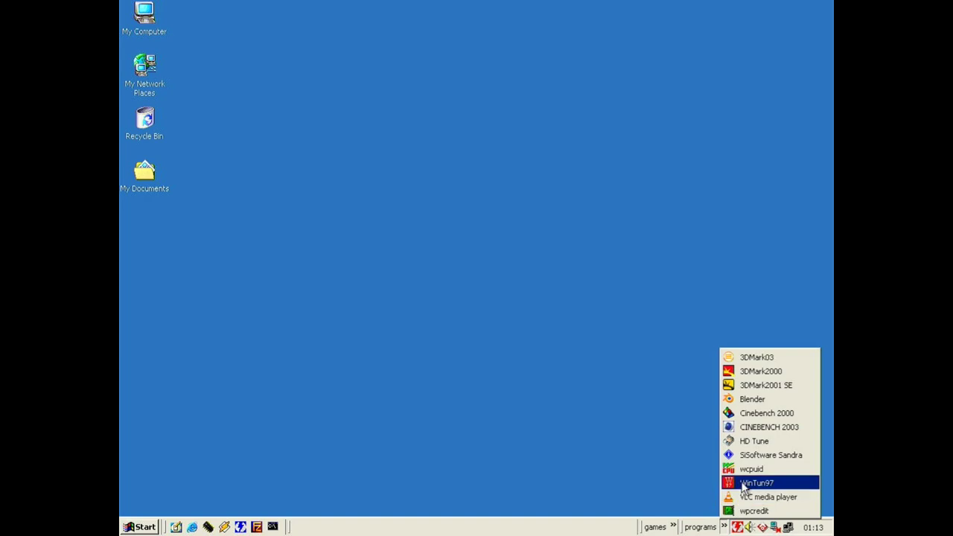
left_click(770, 402)
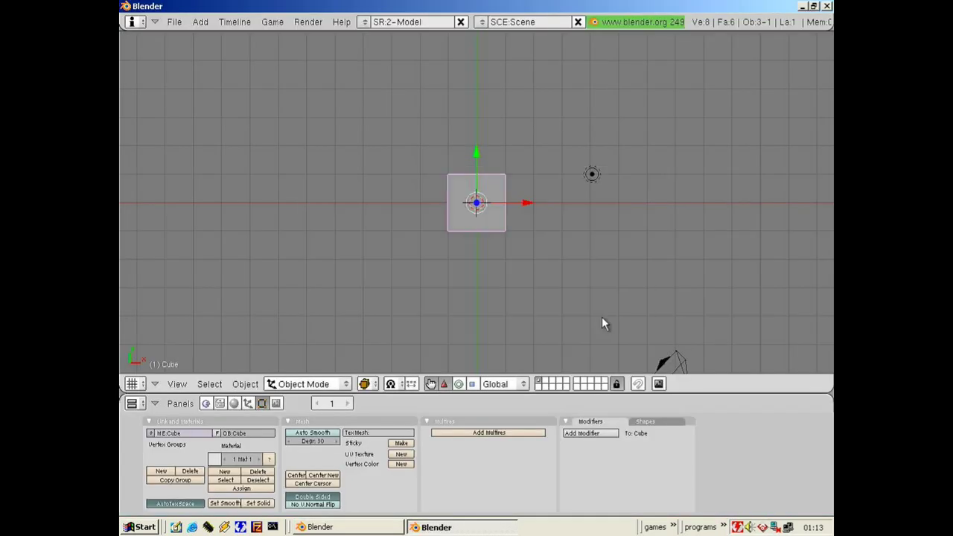
left_click(174, 21)
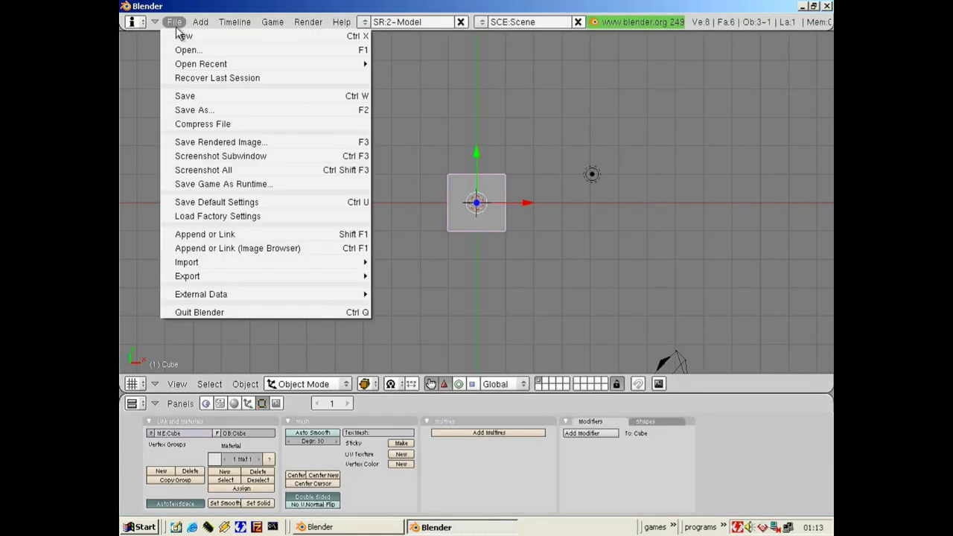
mouse_move(280, 64)
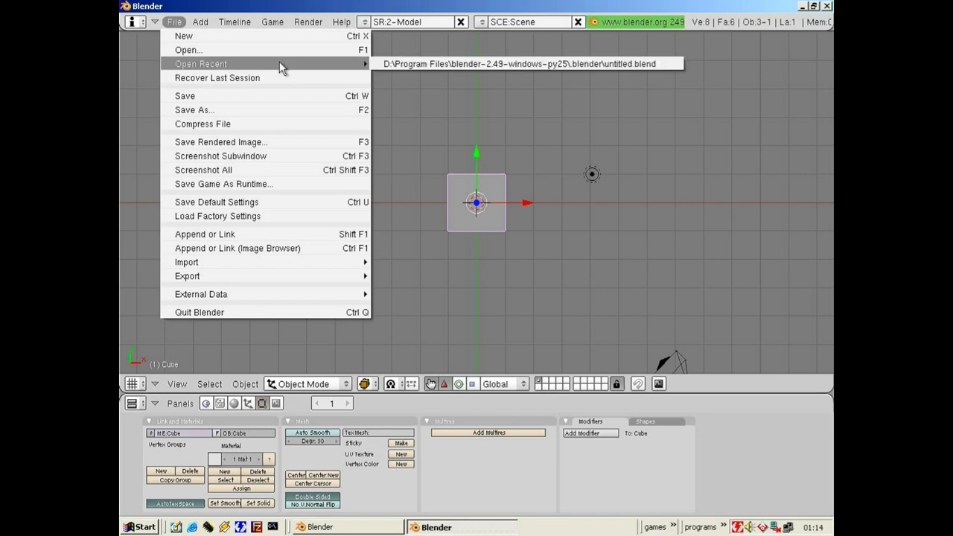
left_click(409, 64)
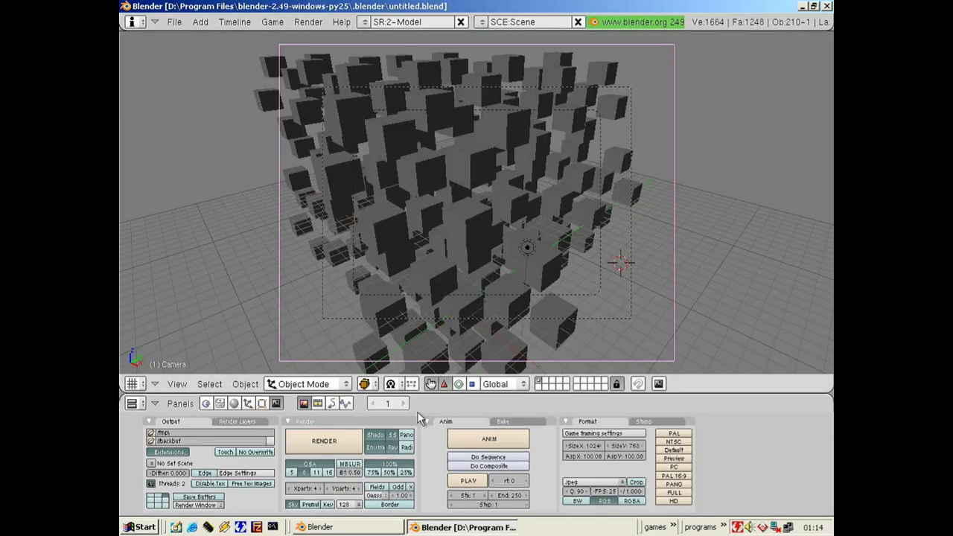
Set the number of render threads to 1 and render the cube scene.
left_click(165, 483)
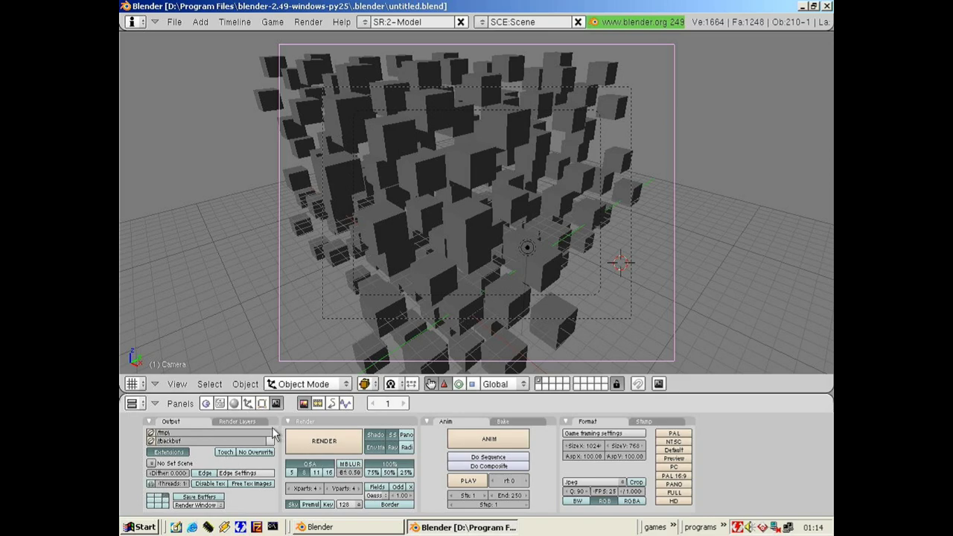
key("F12")
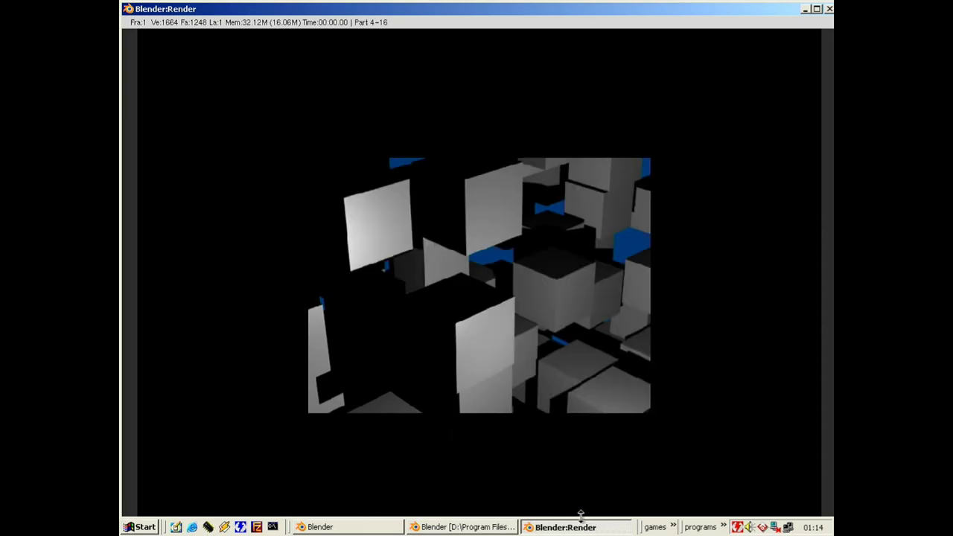
Open Windows Task Manager beside the running render and check its update speed setting for the CPU usage graphs.
right_click(635, 528)
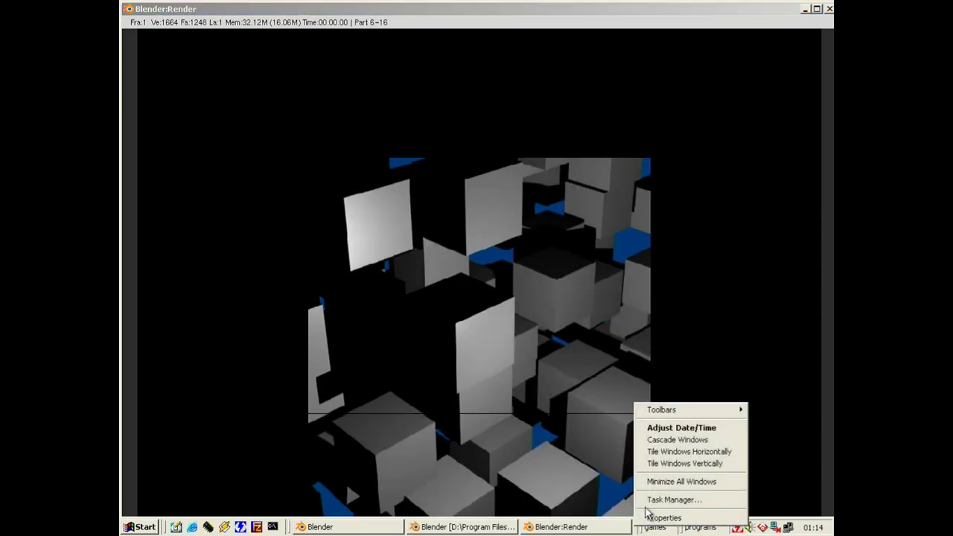
left_click(655, 500)
left_click_drag(692, 411, 689, 214)
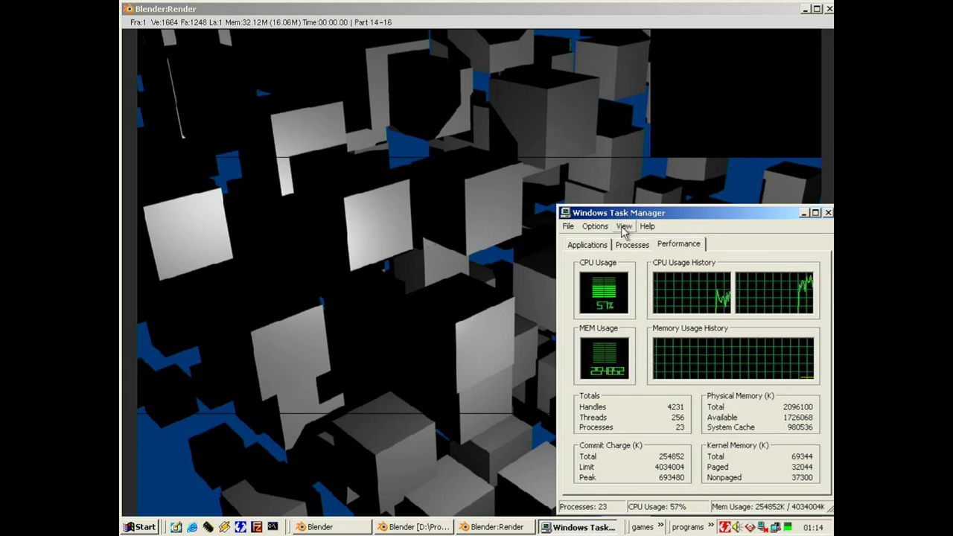
left_click(624, 226)
mouse_move(670, 253)
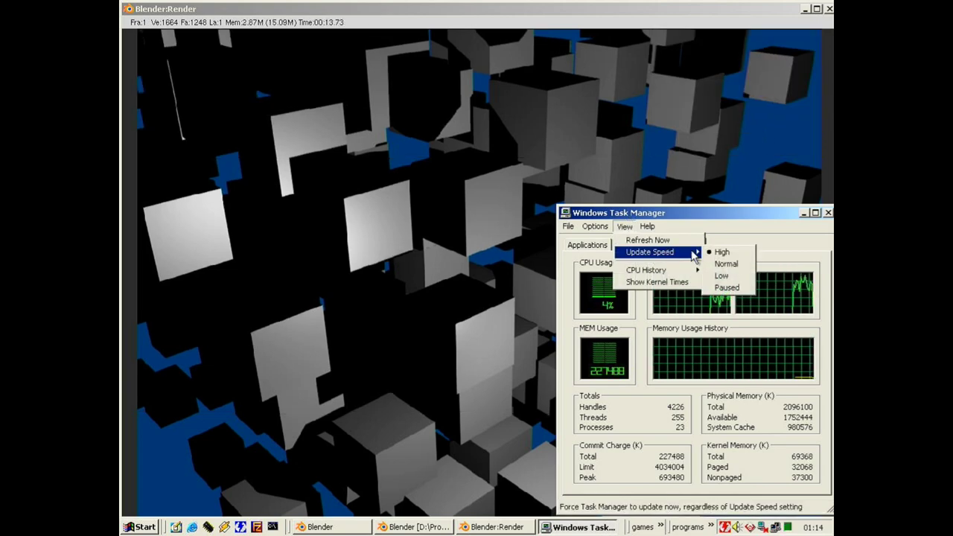
left_click(677, 215)
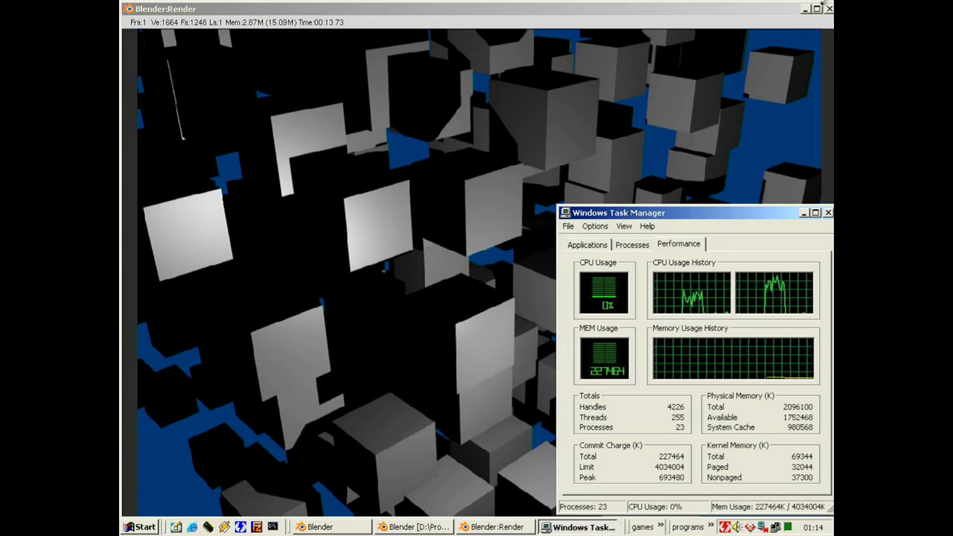
Close the finished render, render the cube scene again with 2 threads, and close Blender.
left_click(830, 12)
left_click(830, 11)
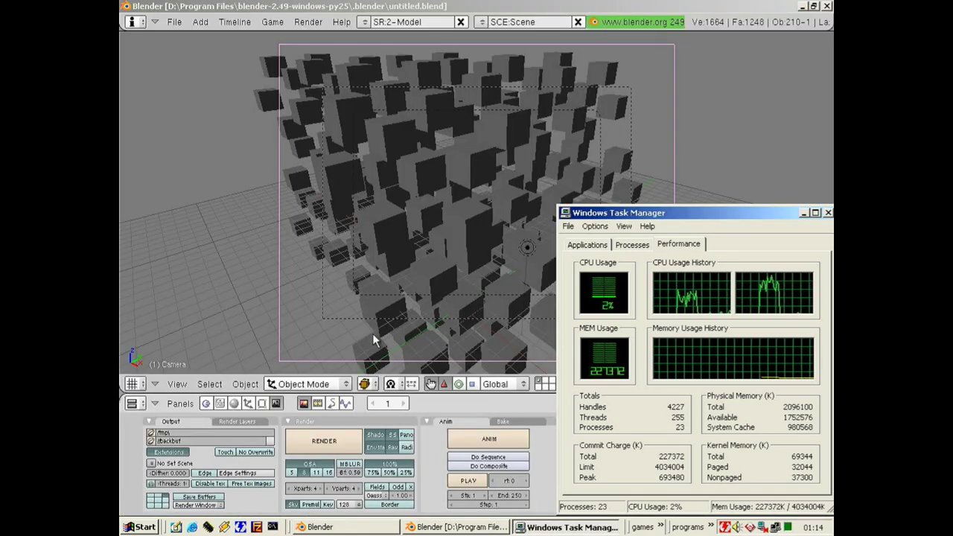
left_click(166, 482)
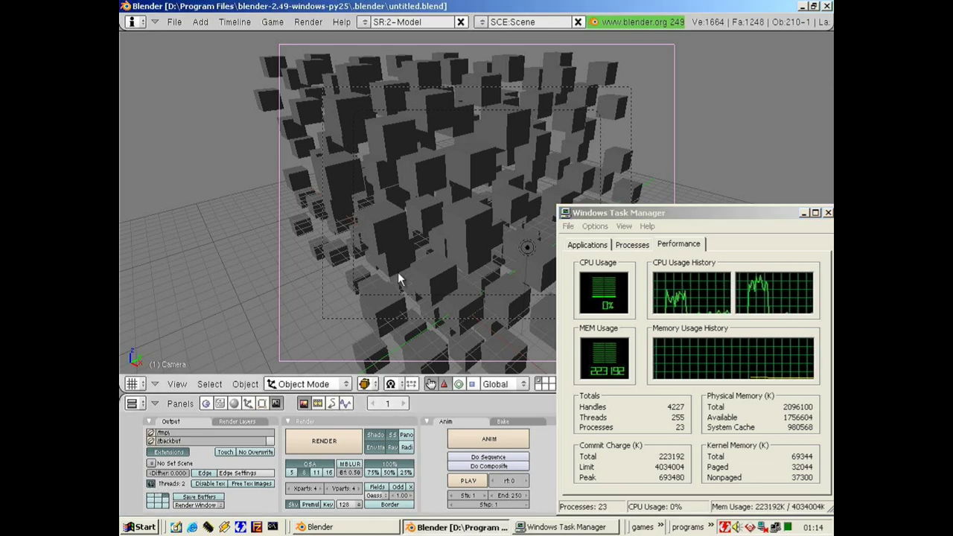
key("F12")
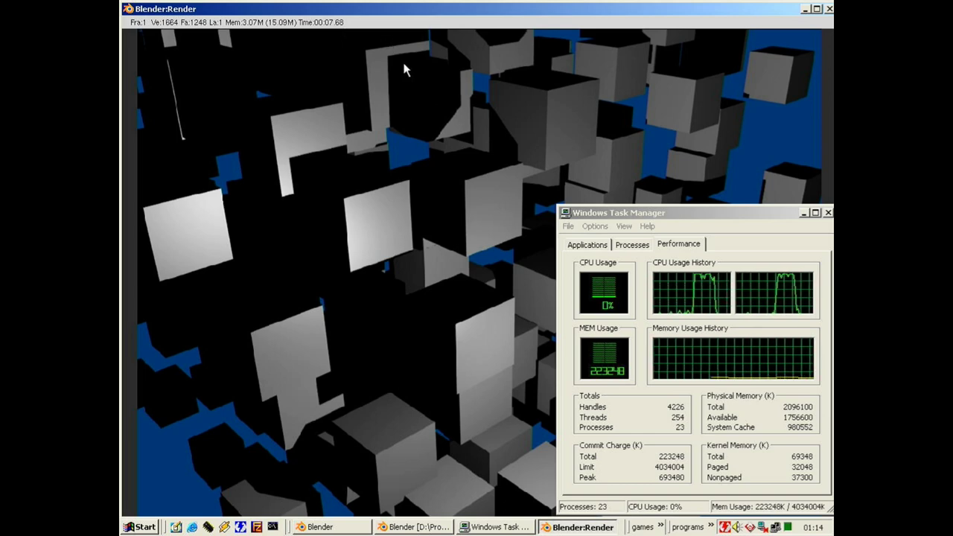
left_click(829, 9)
left_click(828, 7)
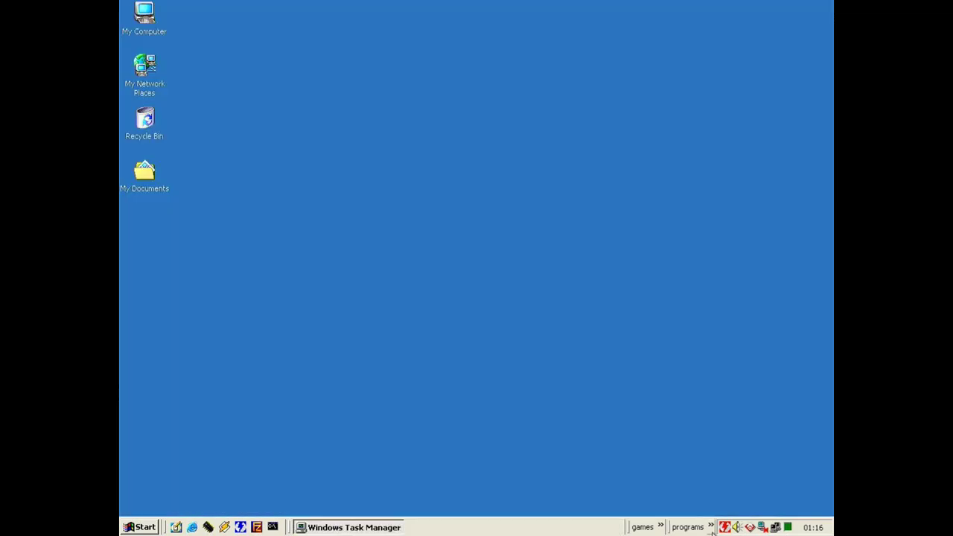
Launch Cinebench 2000, run the single CPU and multiple CPU raytracing tests, and close the program.
left_click(712, 526)
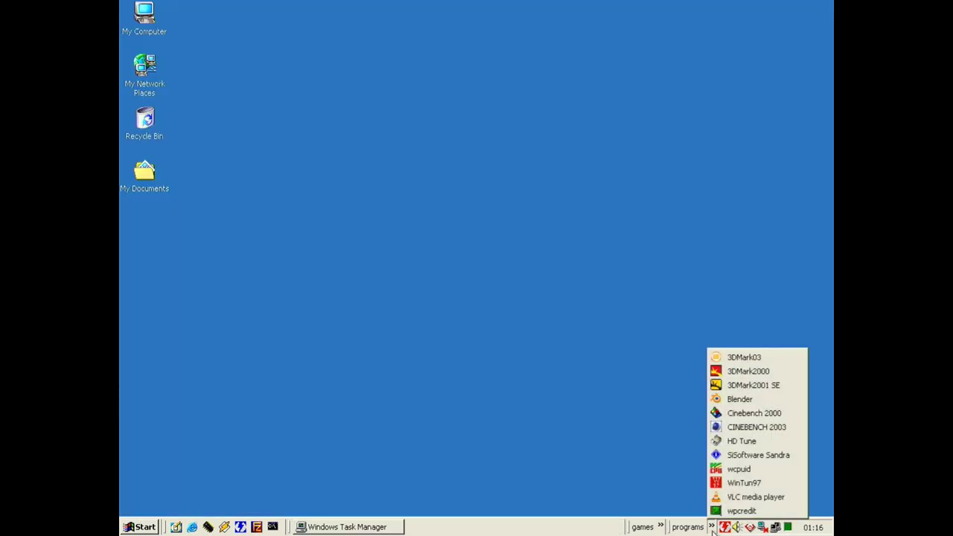
left_click(782, 414)
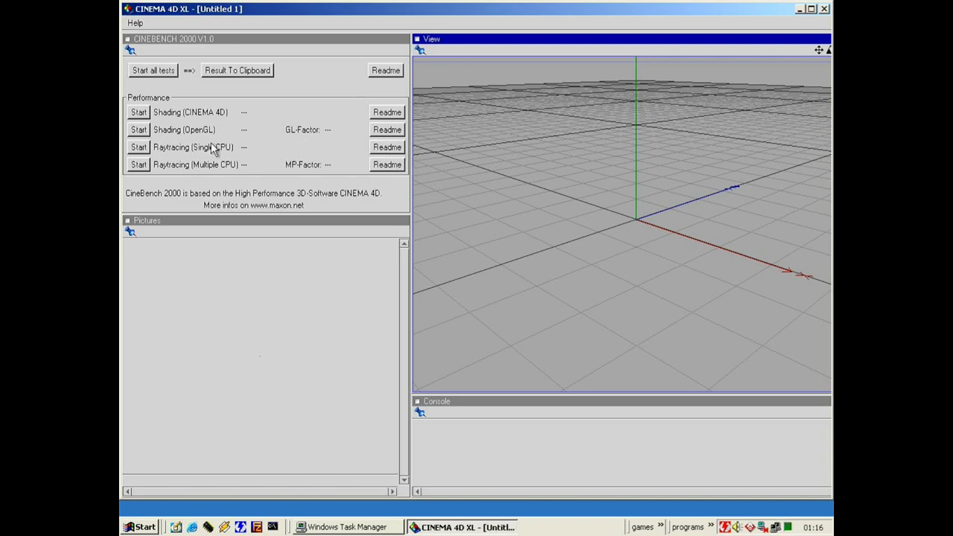
left_click(138, 147)
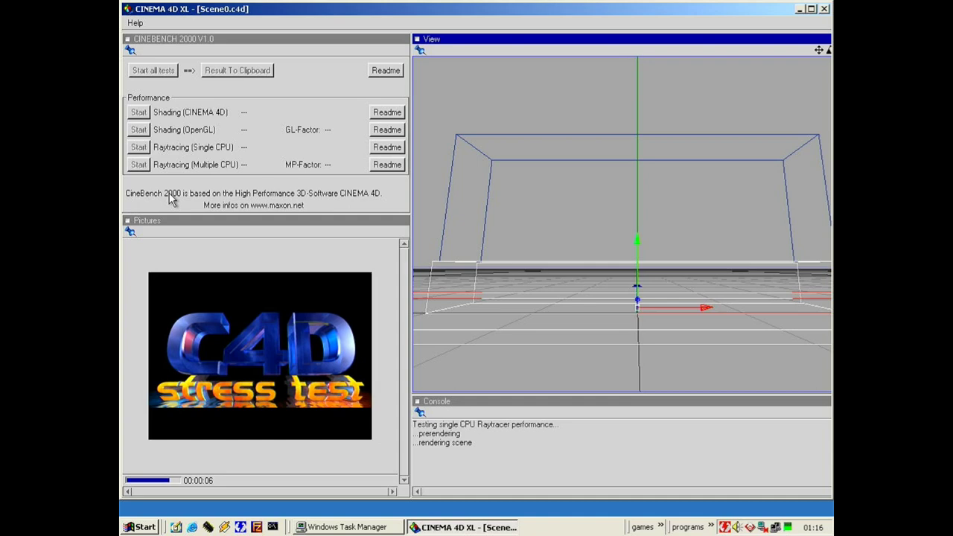
left_click(139, 166)
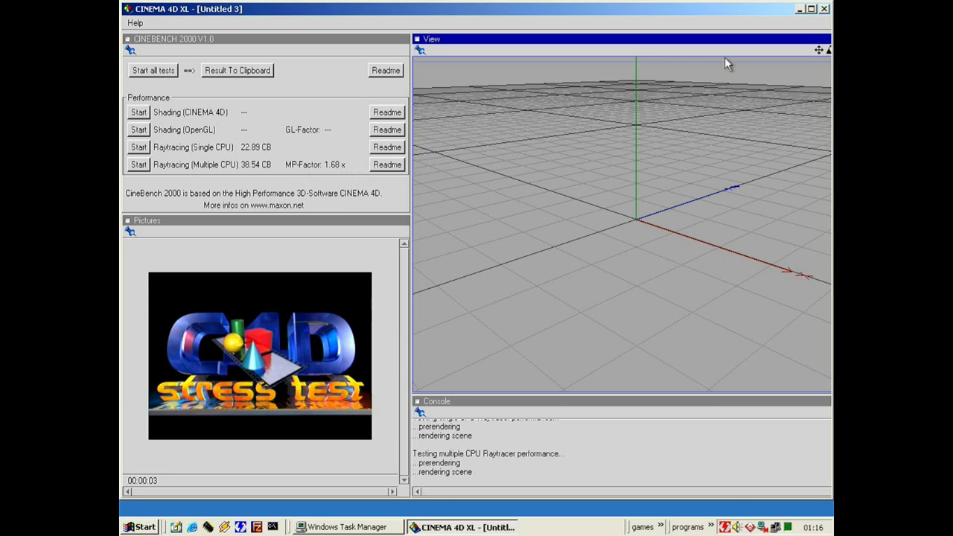
left_click(825, 8)
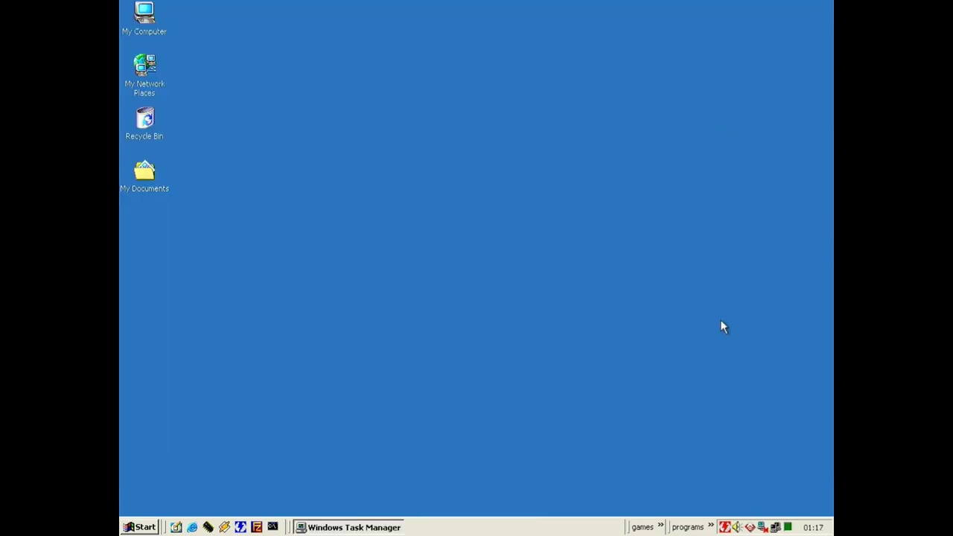
Launch CINEBENCH 2003, run the 1 CPU and x CPU rendering benchmarks, and close the program.
left_click(711, 527)
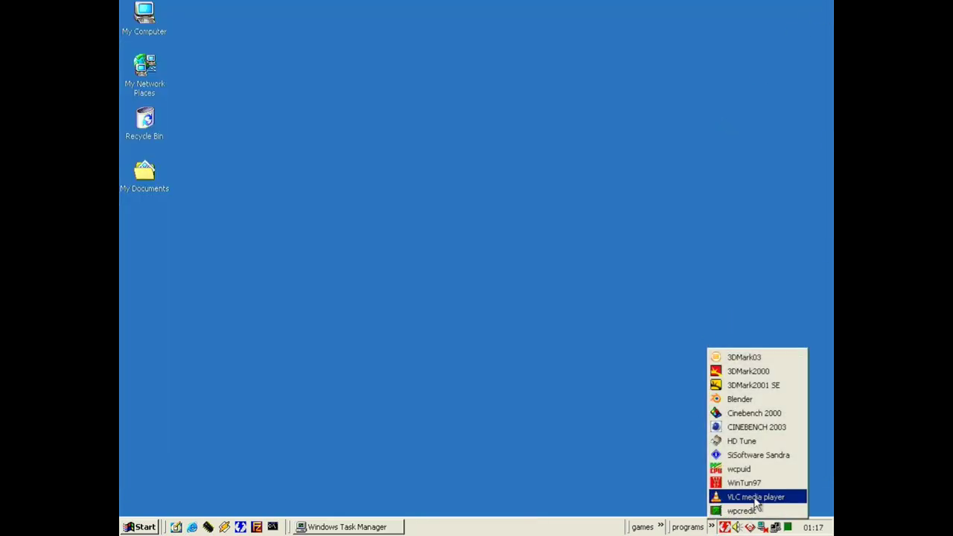
left_click(782, 427)
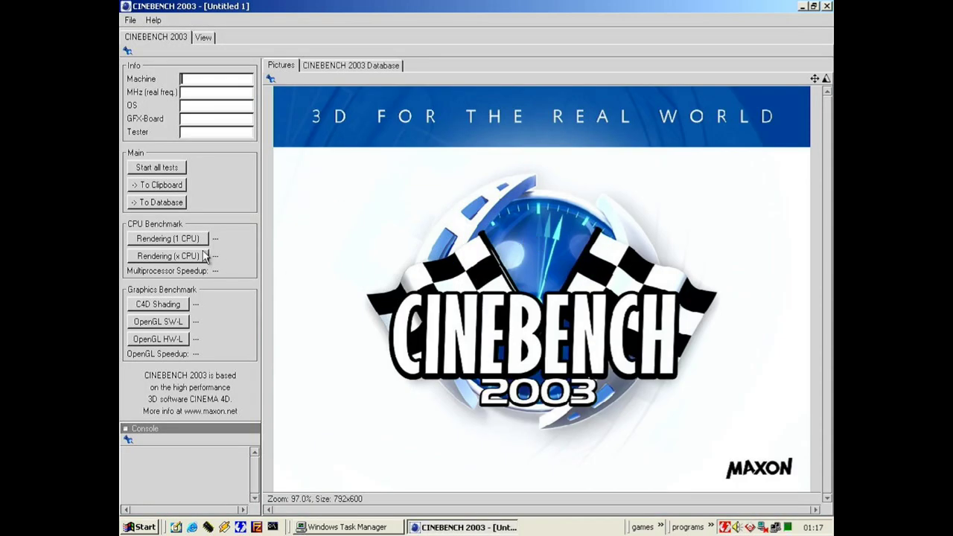
left_click(195, 237)
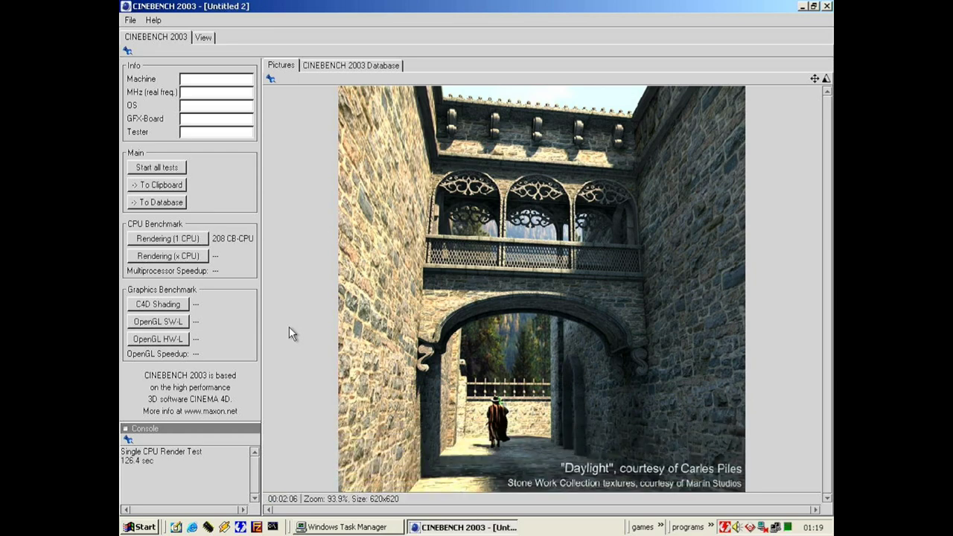
left_click(186, 255)
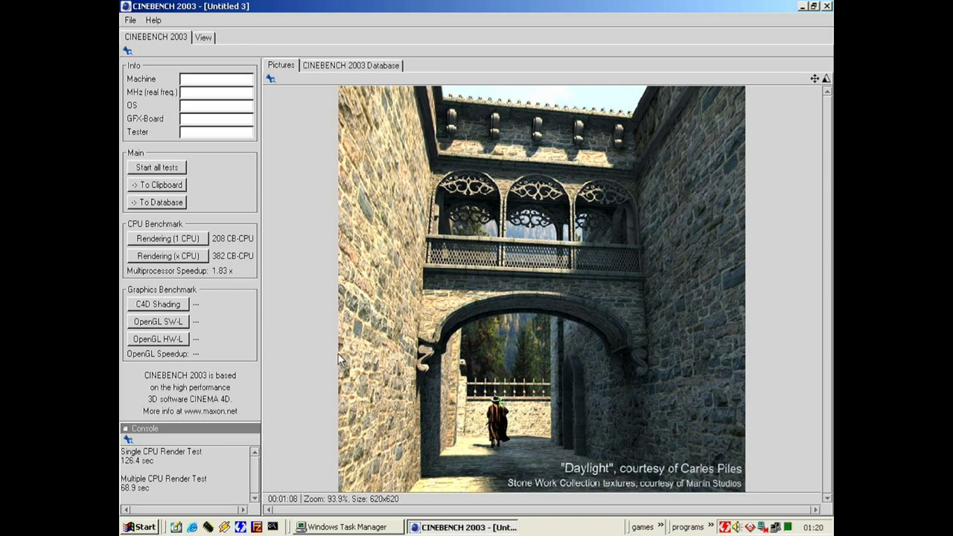
left_click(828, 7)
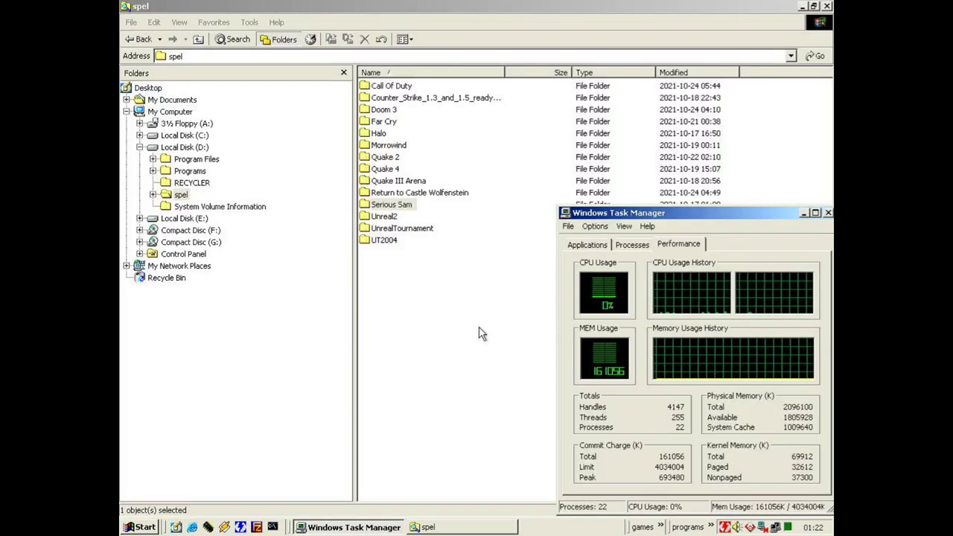
Compress the Serious Sam folder in D:\spel into Serious Sam.7z with 7-Zip.
left_click(383, 207)
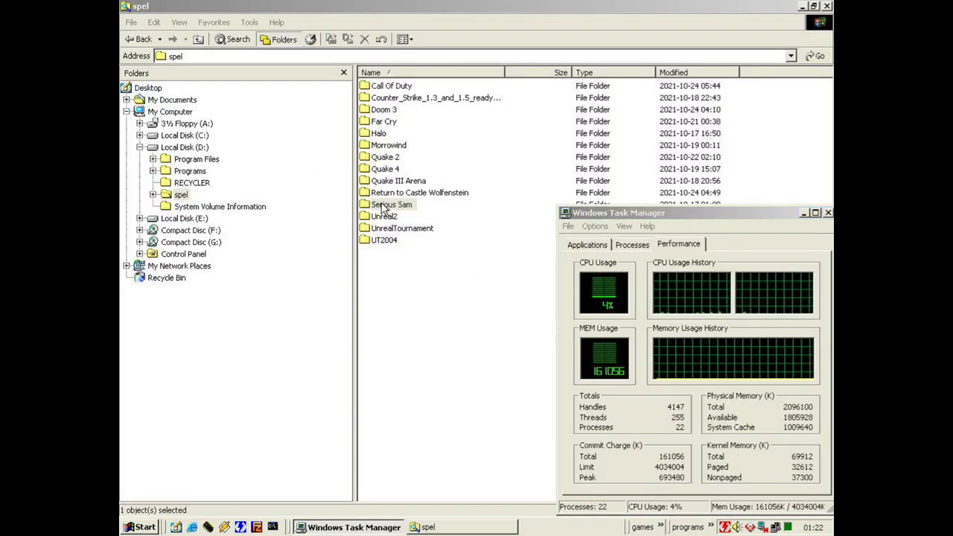
right_click(383, 208)
mouse_move(445, 298)
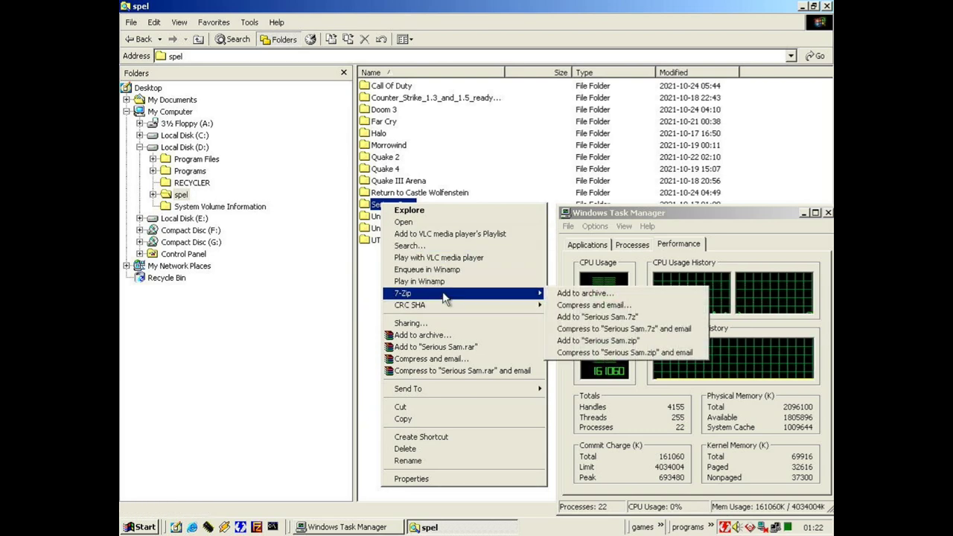
left_click(652, 317)
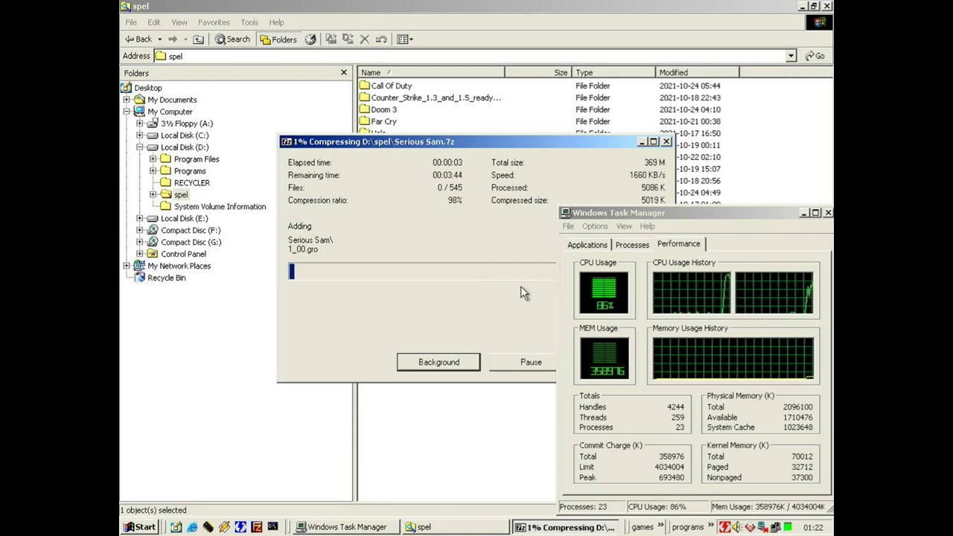
Show the running processes in Task Manager sorted by CPU usage during the compression.
left_click(630, 248)
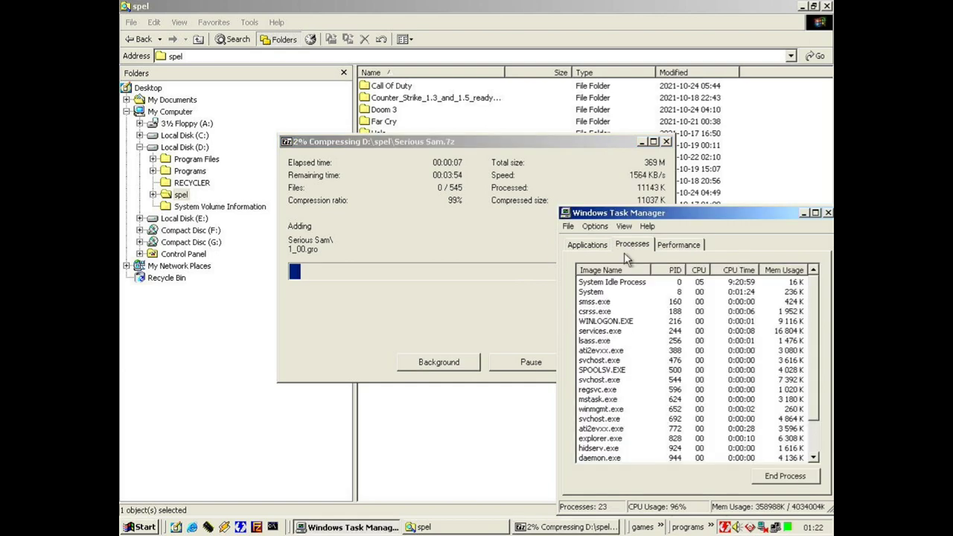
left_click(702, 270)
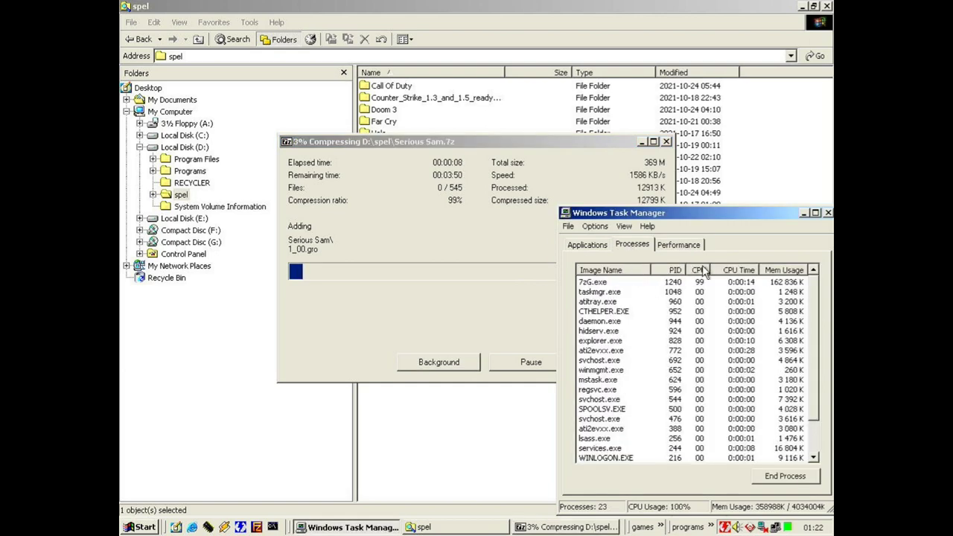
Check the 7zG.exe process and the list of running applications in Task Manager.
left_click(617, 282)
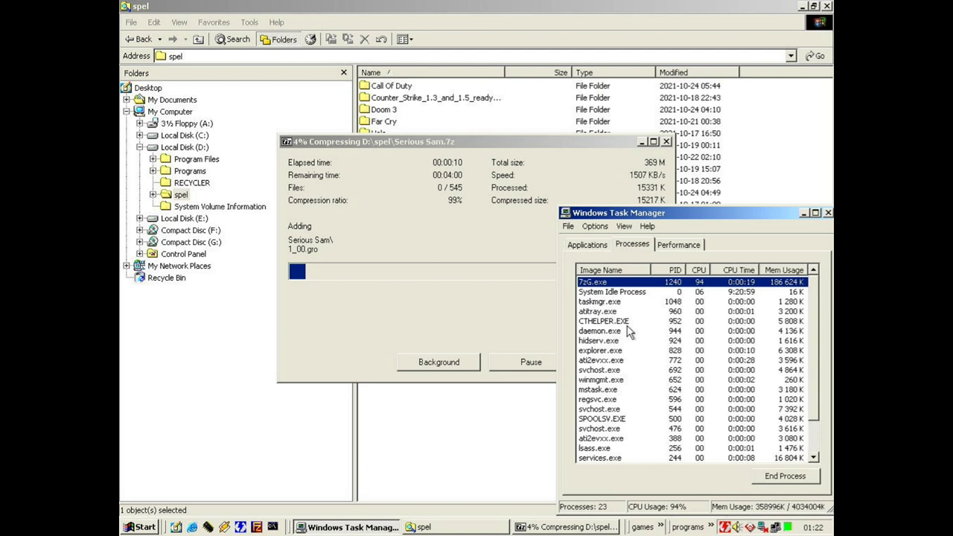
left_click(587, 248)
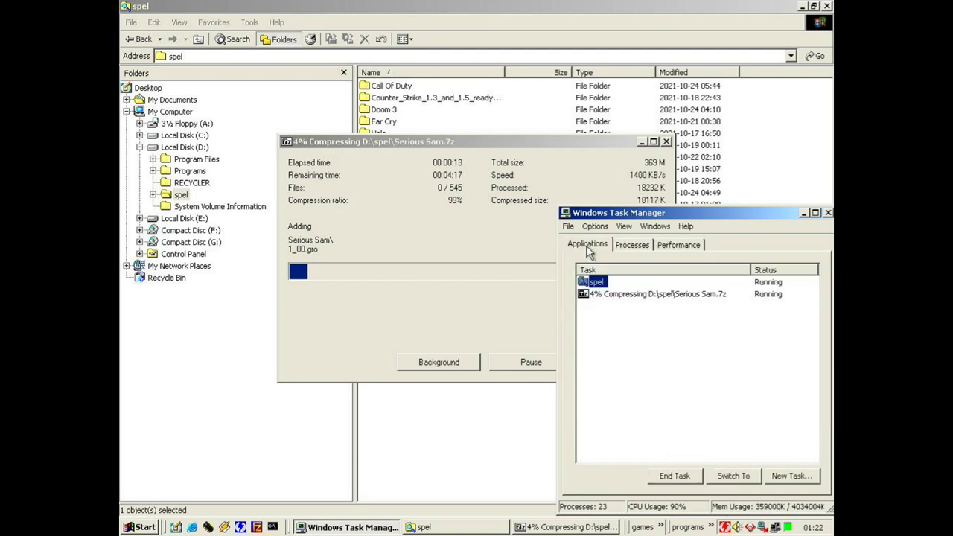
Stop the Serious Sam.7z compression and close the spel folder window.
left_click(501, 140)
left_click_drag(436, 147, 328, 99)
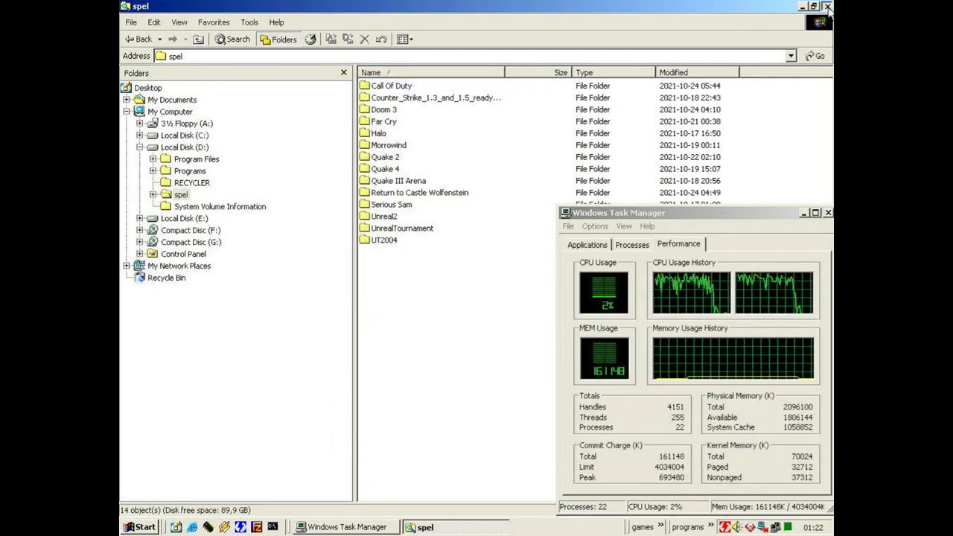
left_click(828, 6)
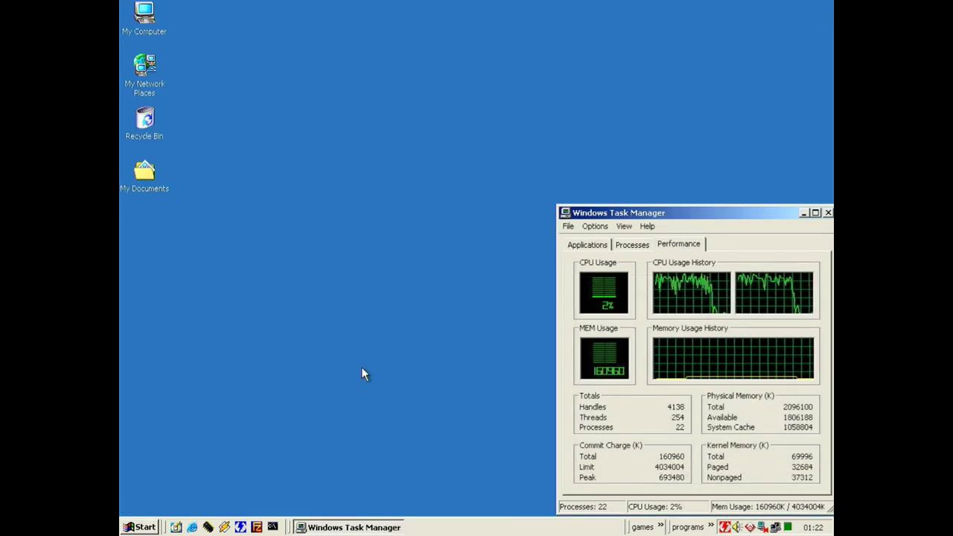
Open 7-Zip File Manager and start its benchmark with a 32 MB dictionary and 2 CPU threads.
left_click(142, 527)
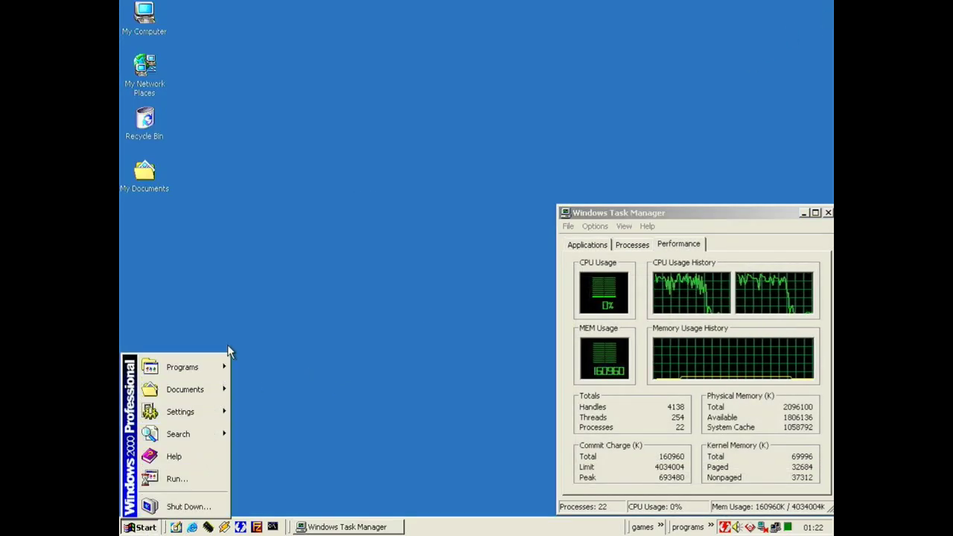
mouse_move(184, 365)
mouse_move(339, 22)
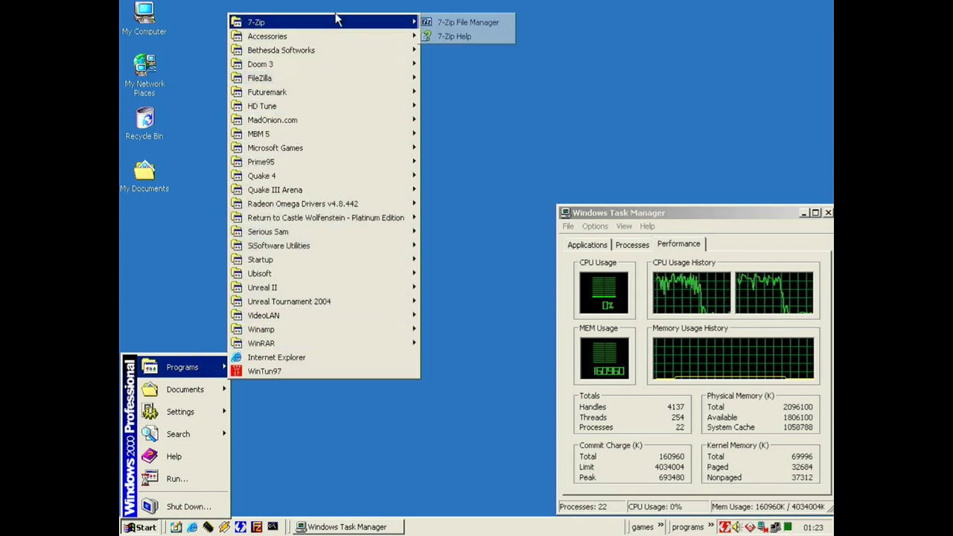
left_click(467, 25)
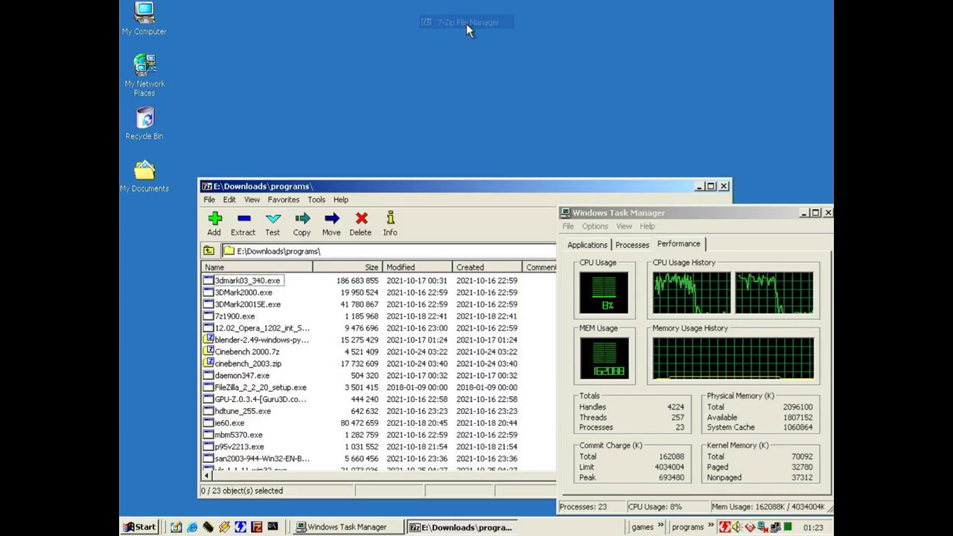
left_click(317, 200)
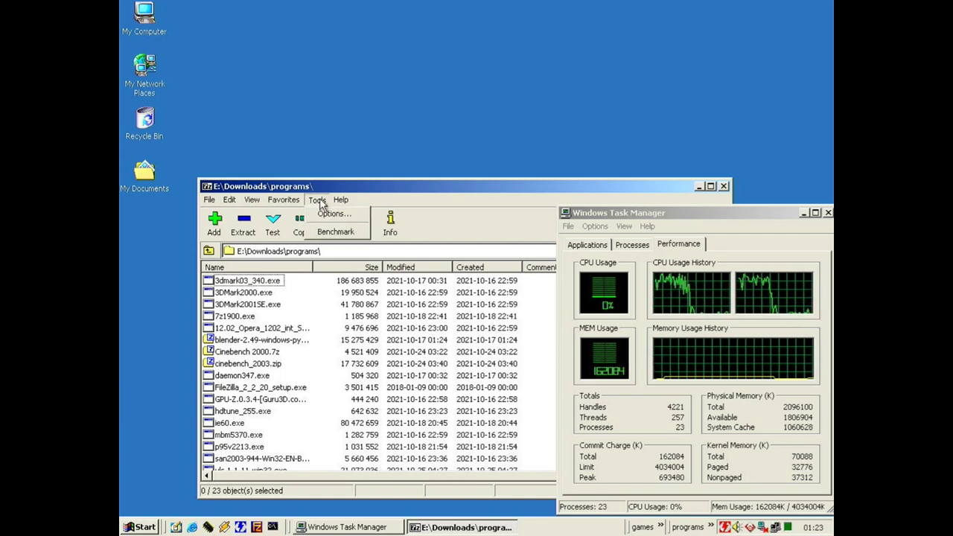
left_click(322, 229)
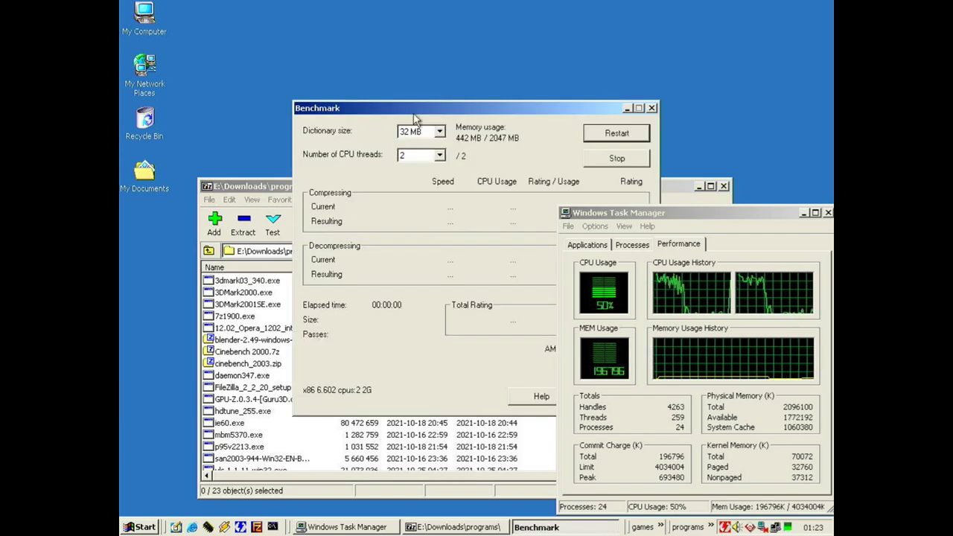
left_click_drag(420, 105, 256, 45)
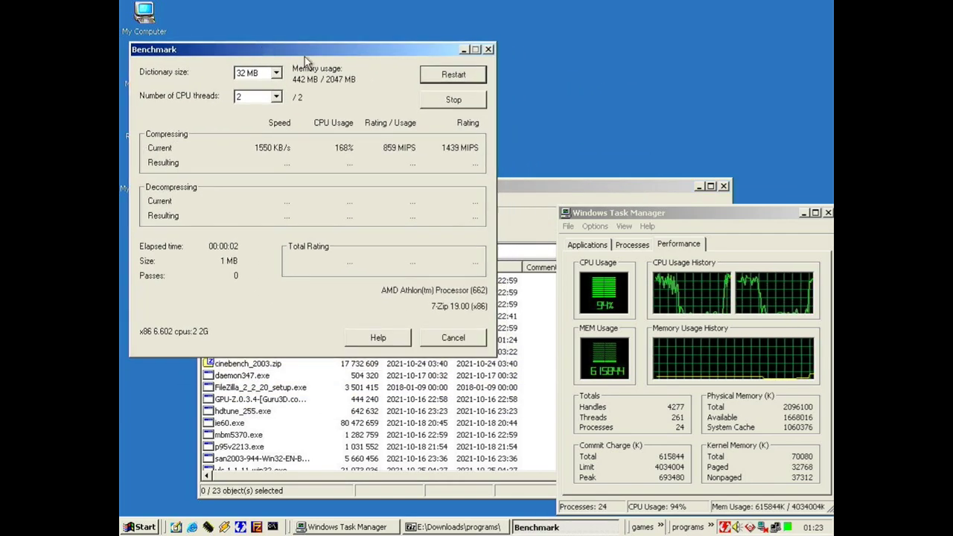
Stop the 7-Zip benchmark after one complete pass and close its window.
left_click(257, 96)
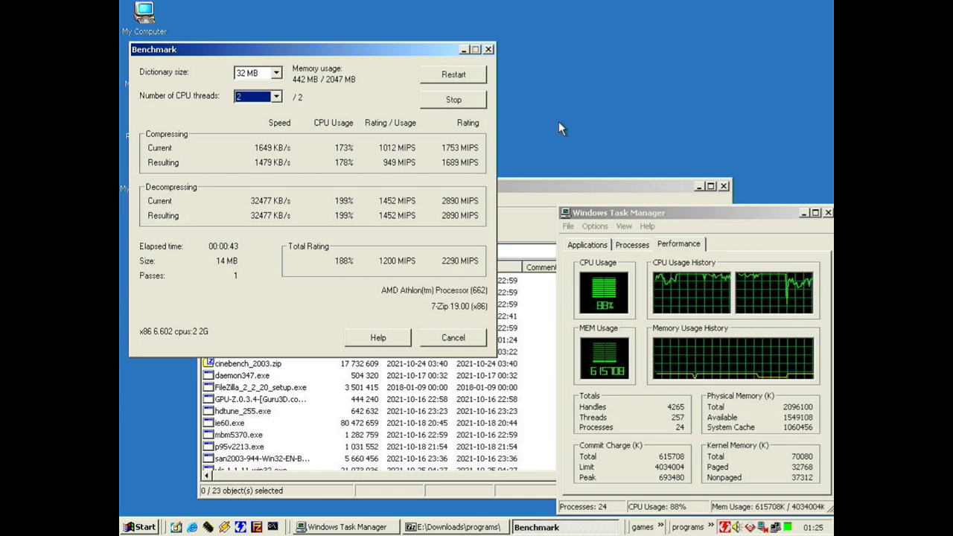
left_click(447, 100)
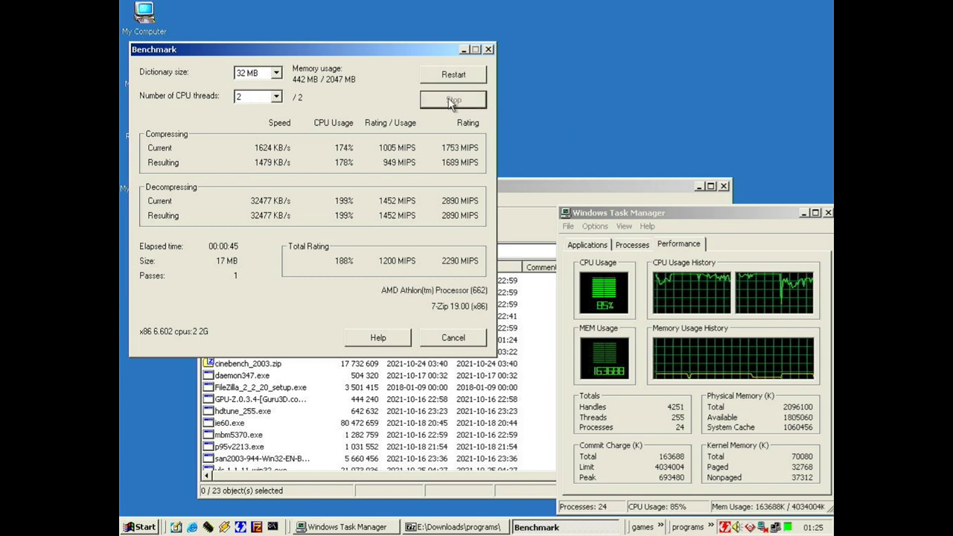
left_click(489, 49)
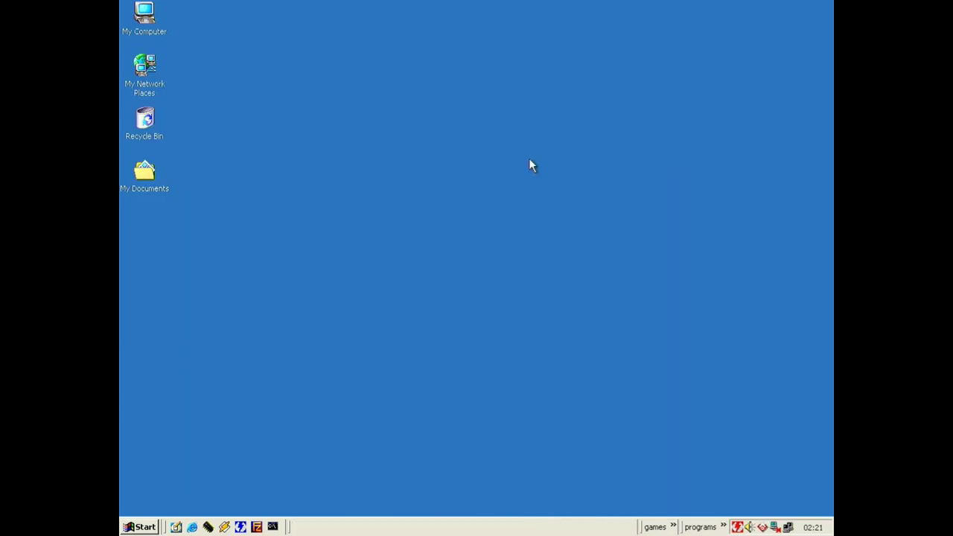
Launch HD Tune and set the benchmark block size to 64 KB in its options.
left_click(723, 526)
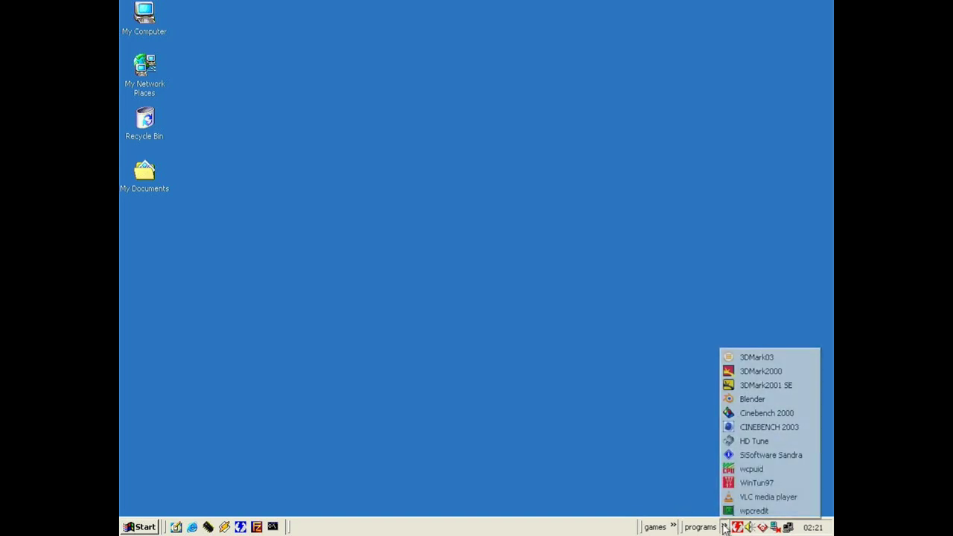
left_click(759, 442)
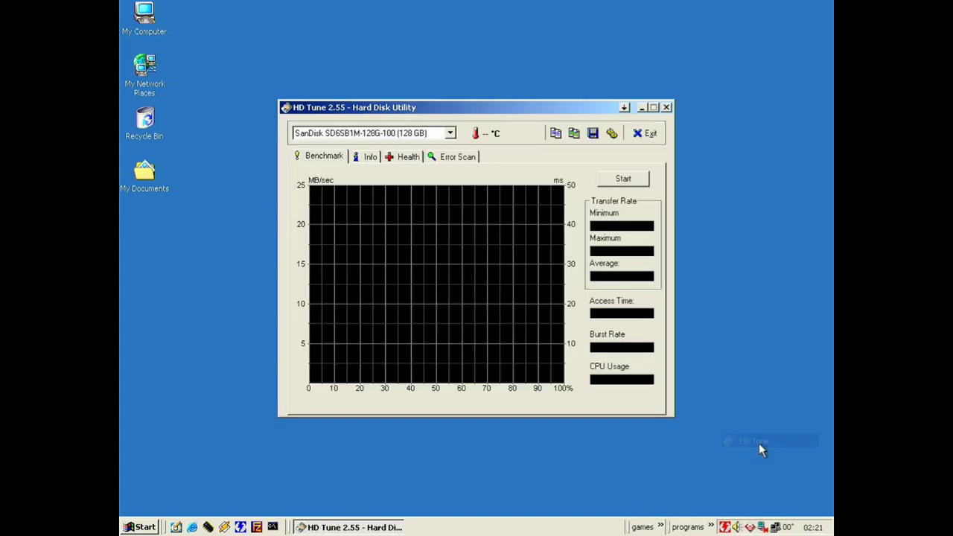
left_click(611, 134)
left_click(331, 163)
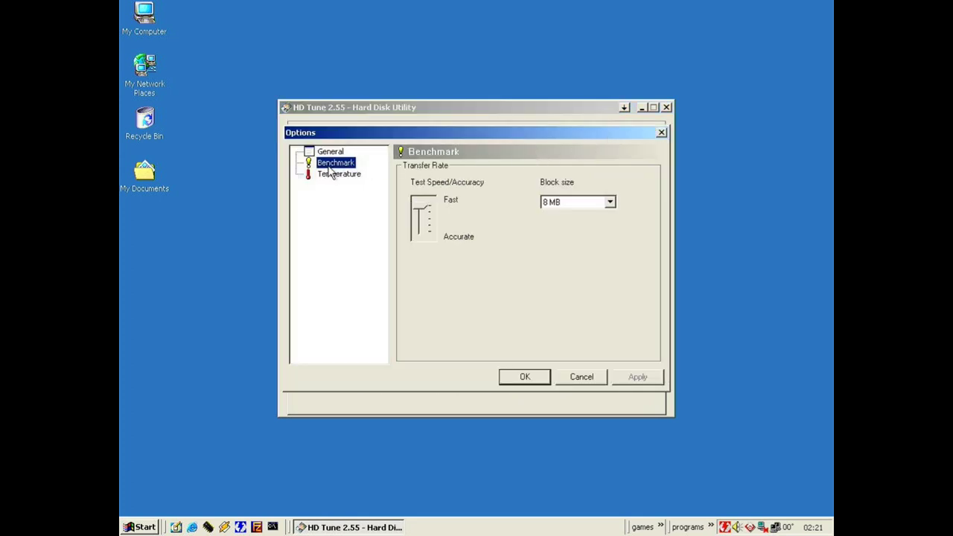
left_click(423, 212)
left_click(579, 203)
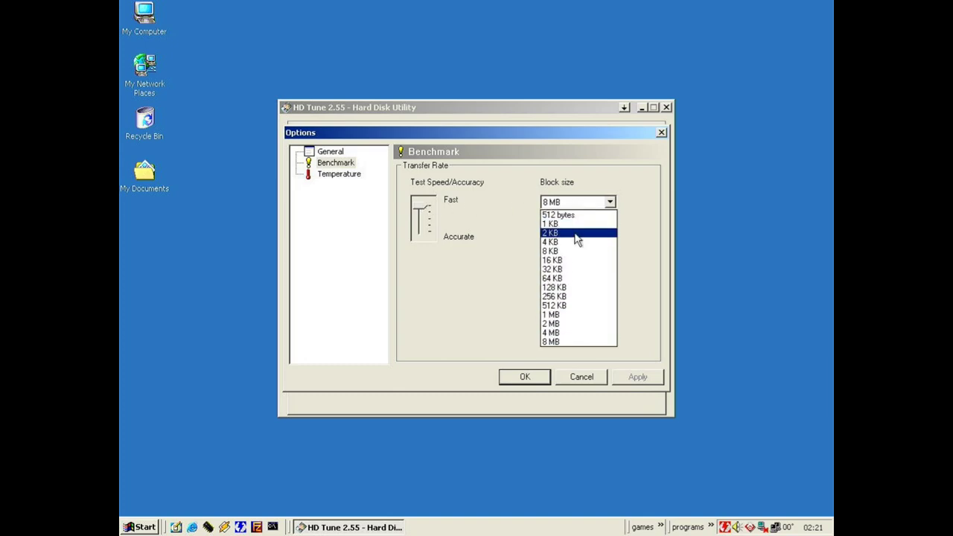
left_click(574, 279)
left_click(530, 380)
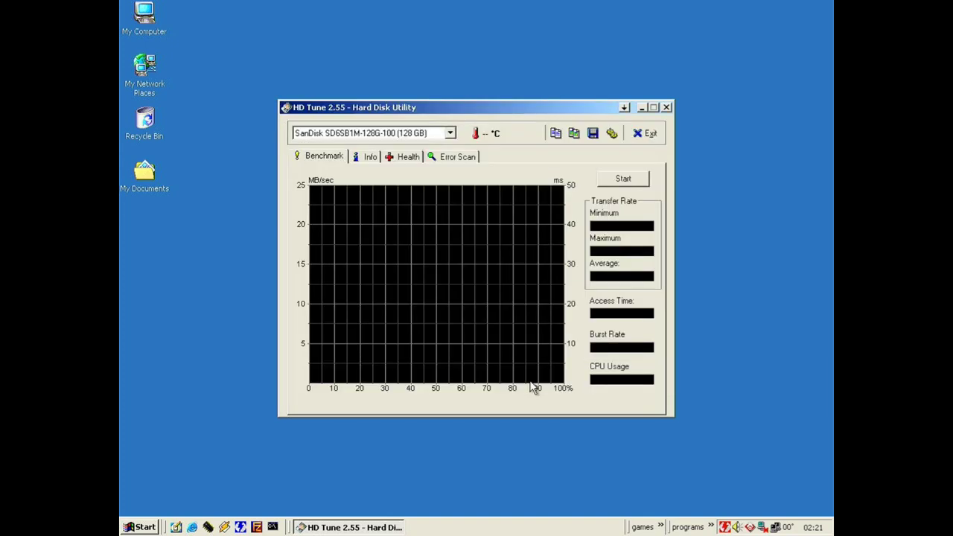
Run the transfer rate benchmark on the 128 GB SanDisk SD6SB1M-128G-100 drive and on the 500 GB WDC WD5000AAKX-08ERMA0 drive.
left_click(613, 179)
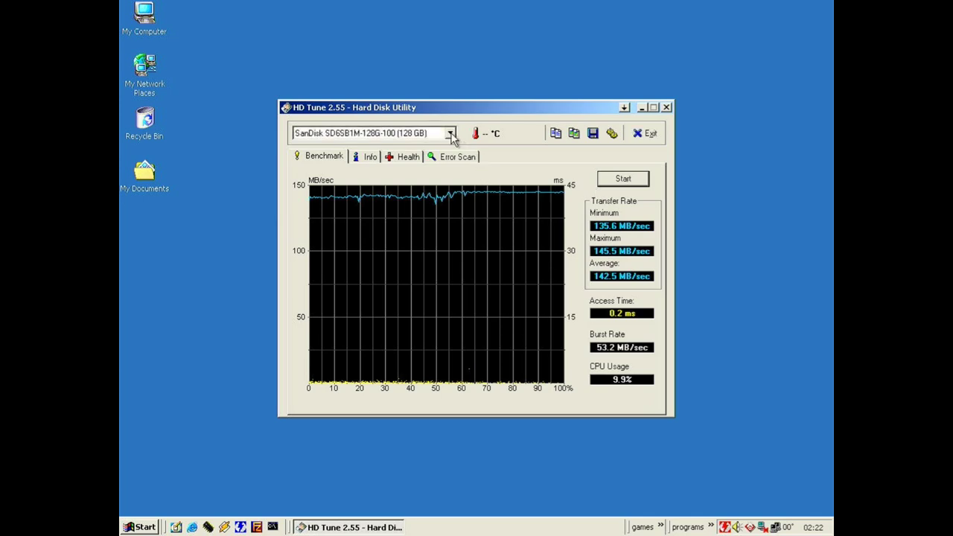
left_click(446, 134)
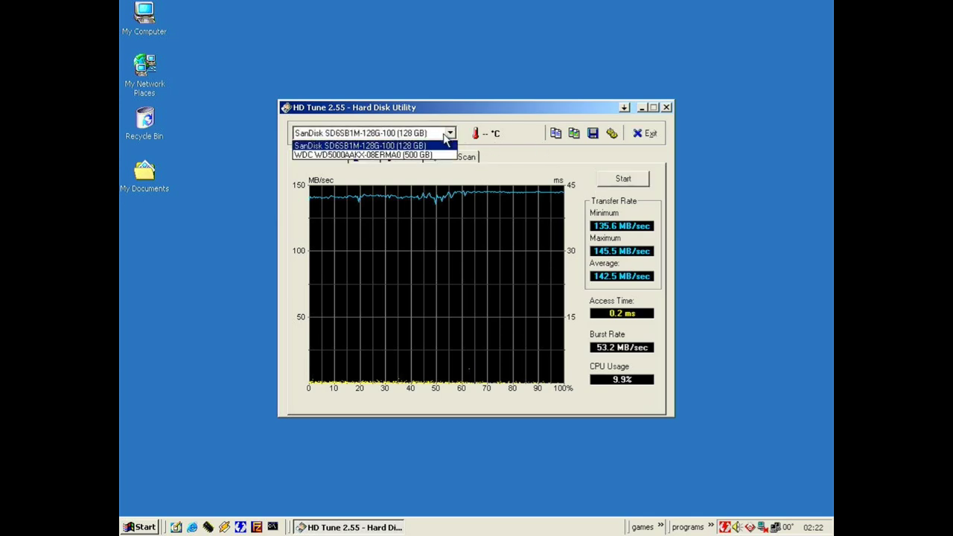
left_click(435, 155)
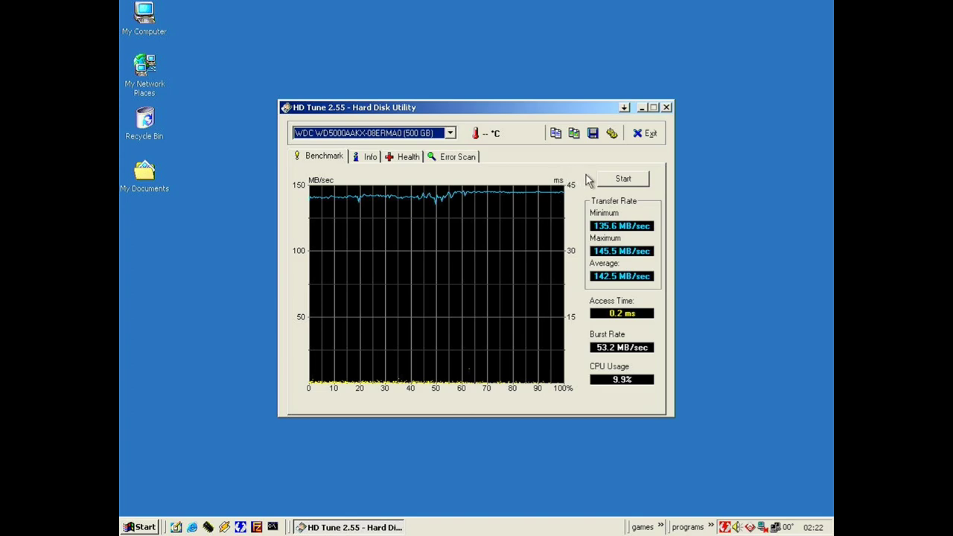
left_click(616, 181)
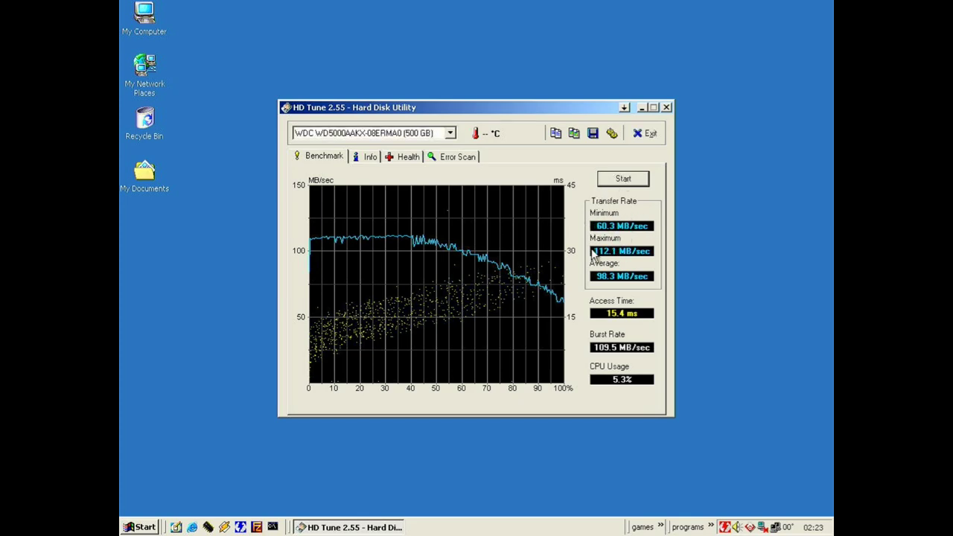
Open the HD Tune options.
left_click(612, 133)
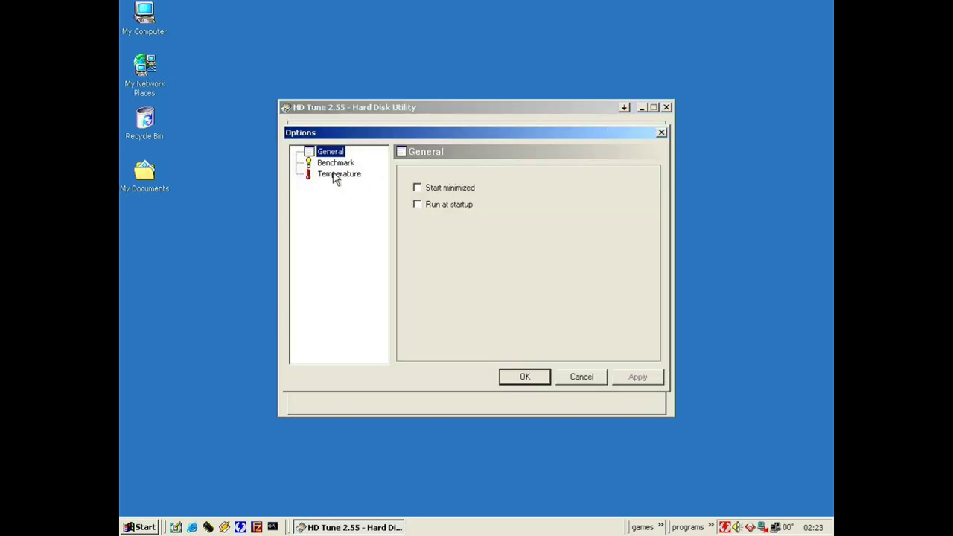